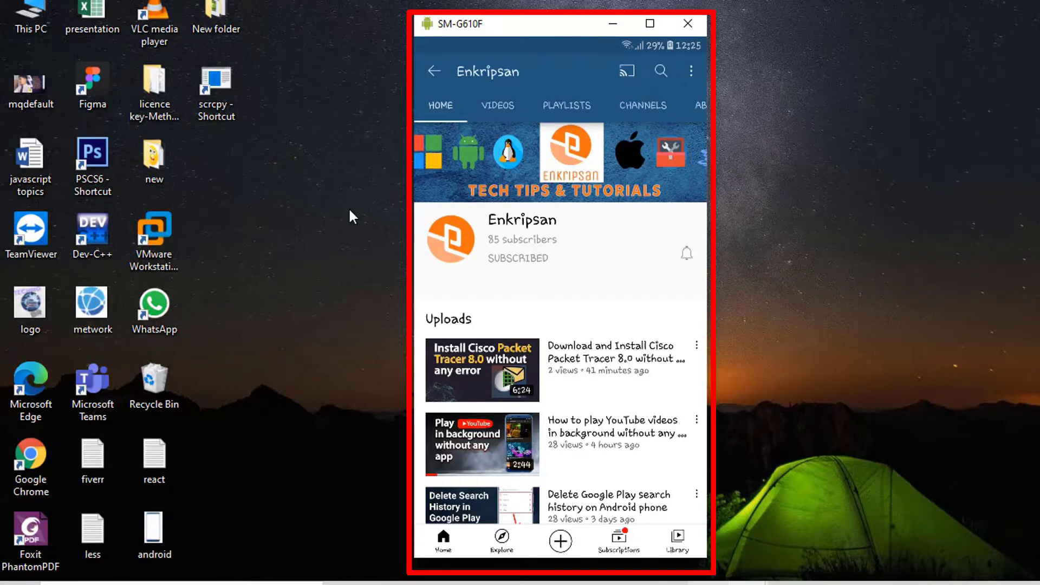
# Go to Settings > About phone > Software information.
pyautogui.press('F10')
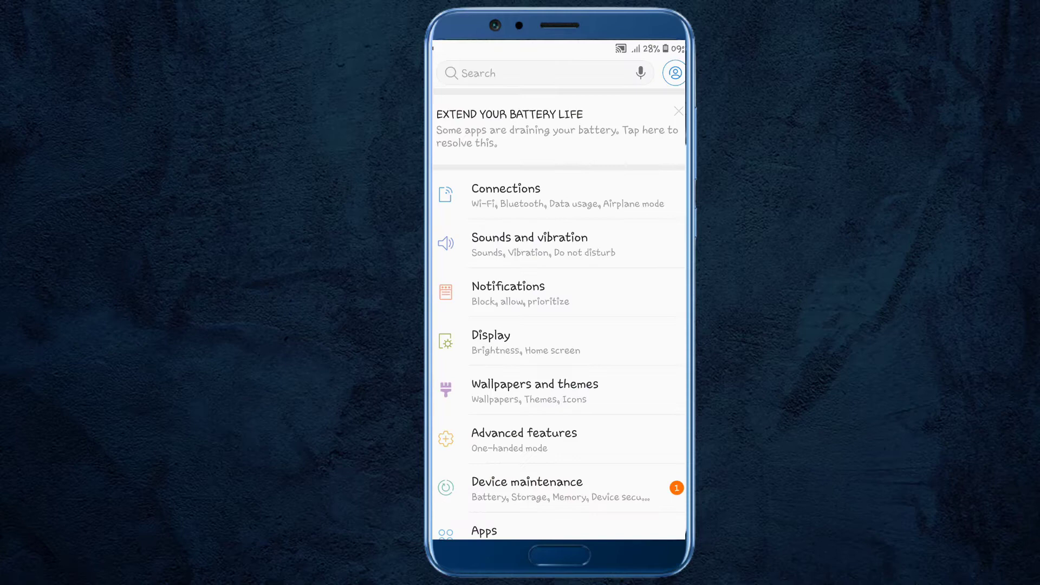
pyautogui.scroll(-7, 559, 314)
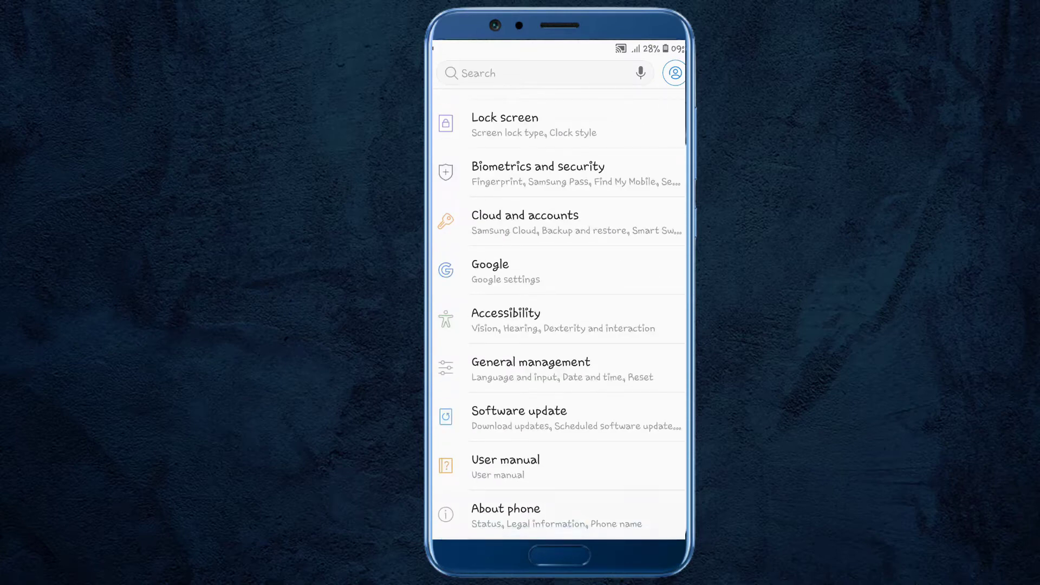
pyautogui.click(505, 515)
pyautogui.scroll(-3, 559, 314)
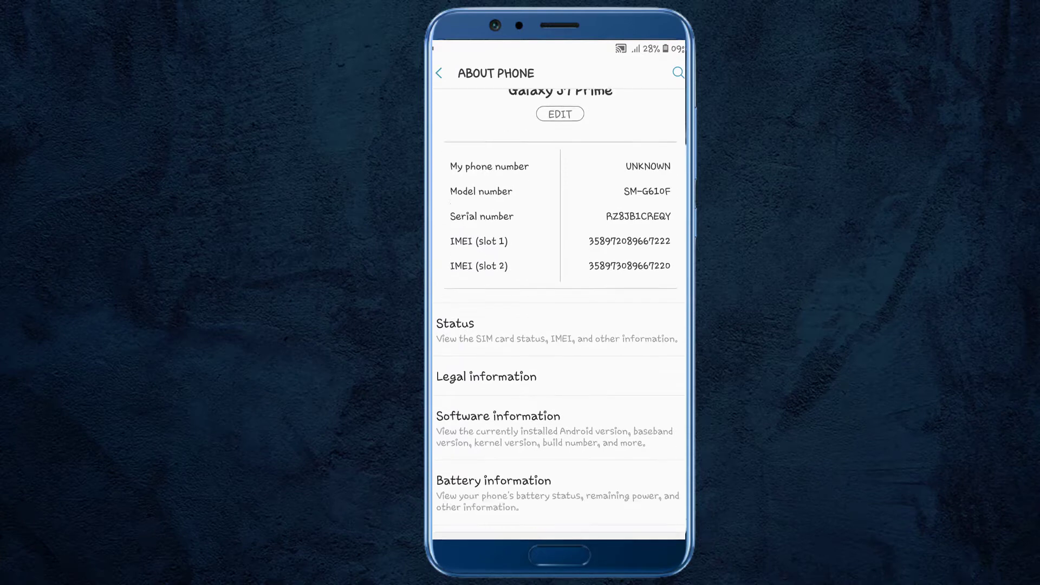
pyautogui.click(575, 403)
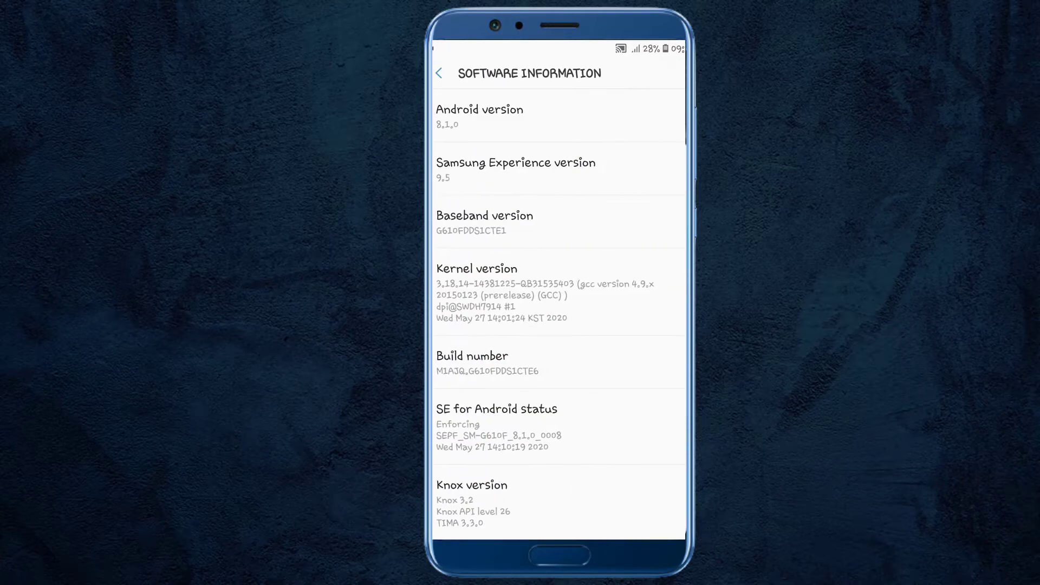
# Tap Build number repeatedly until developer mode is one step away.
pyautogui.click(567, 369)
pyautogui.click(569, 366)
pyautogui.click(574, 367)
pyautogui.click(574, 363)
pyautogui.click(574, 362)
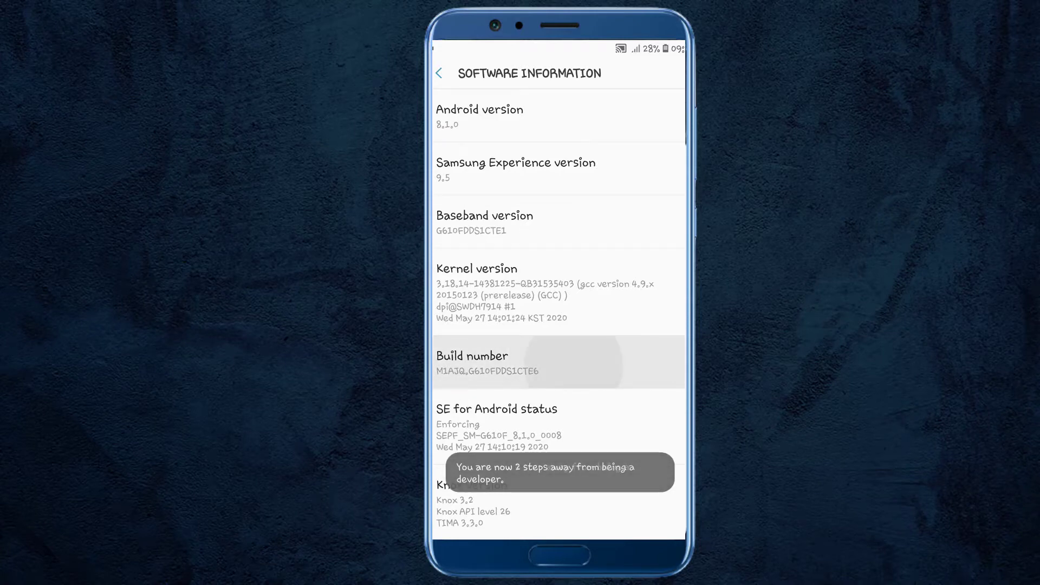
pyautogui.click(575, 363)
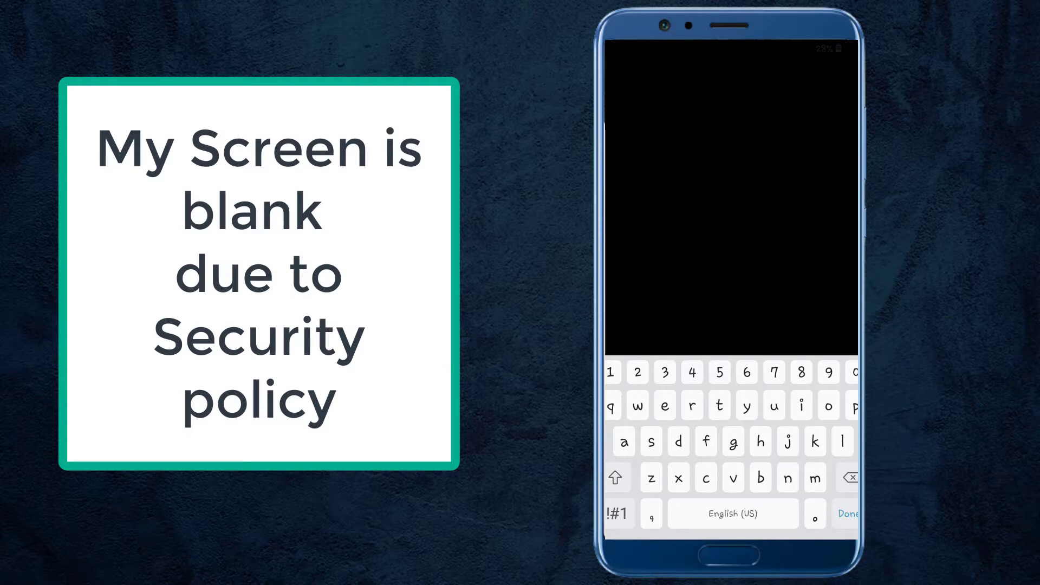
# Enter the phone's lock-screen PIN to confirm turning on developer mode.
pyautogui.write('co')
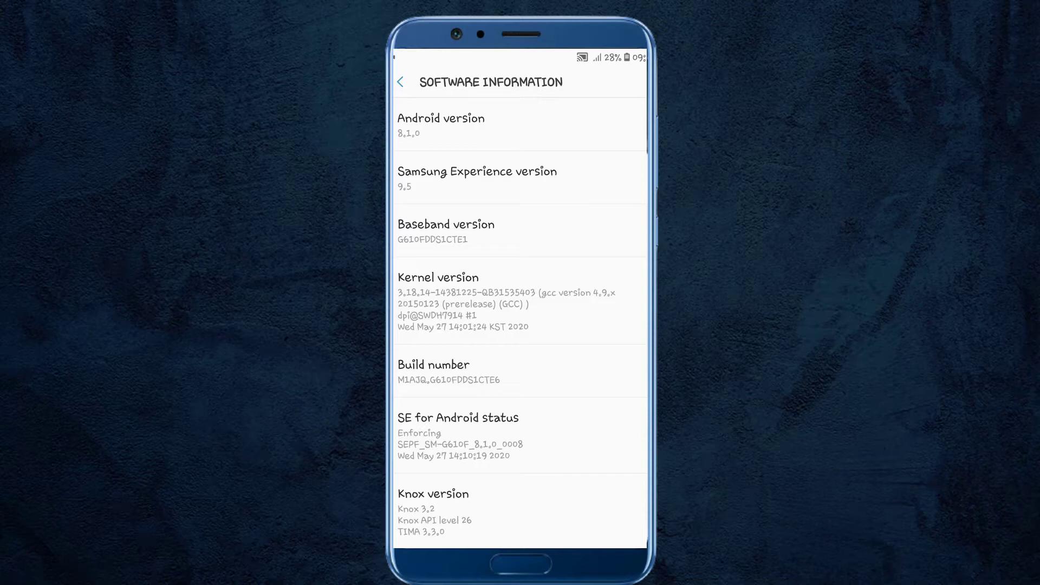
# From the main Settings list, enter Developer options and scroll down to USB debugging.
pyautogui.press('Escape')
pyautogui.press('Escape')
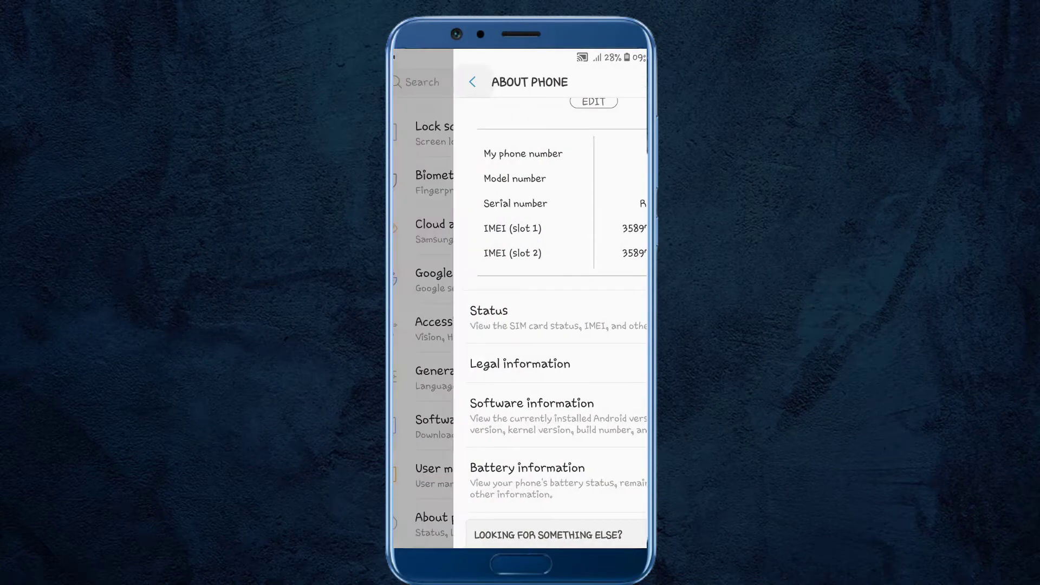
pyautogui.scroll(-1, 517, 325)
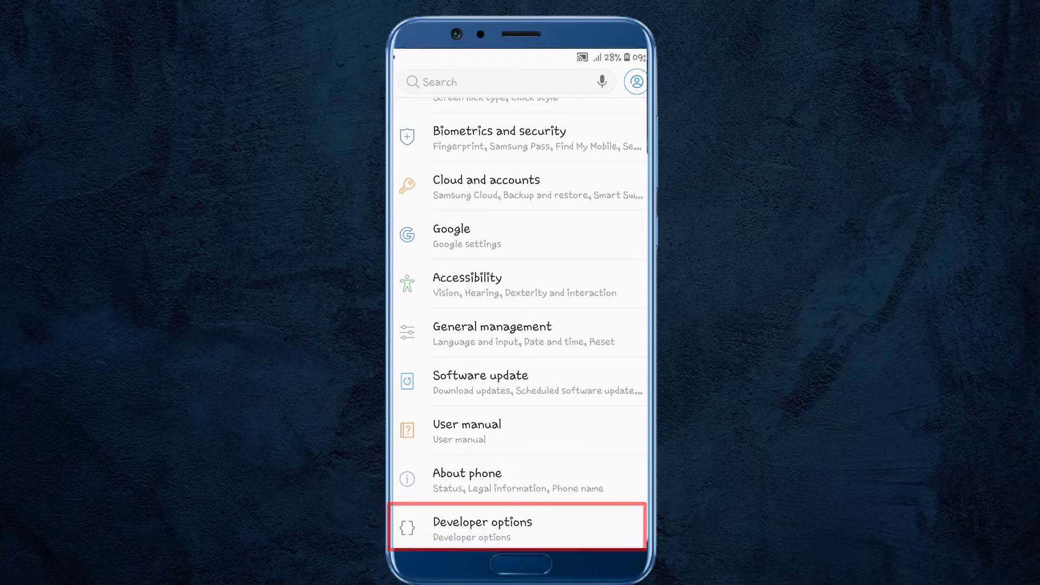
pyautogui.click(483, 526)
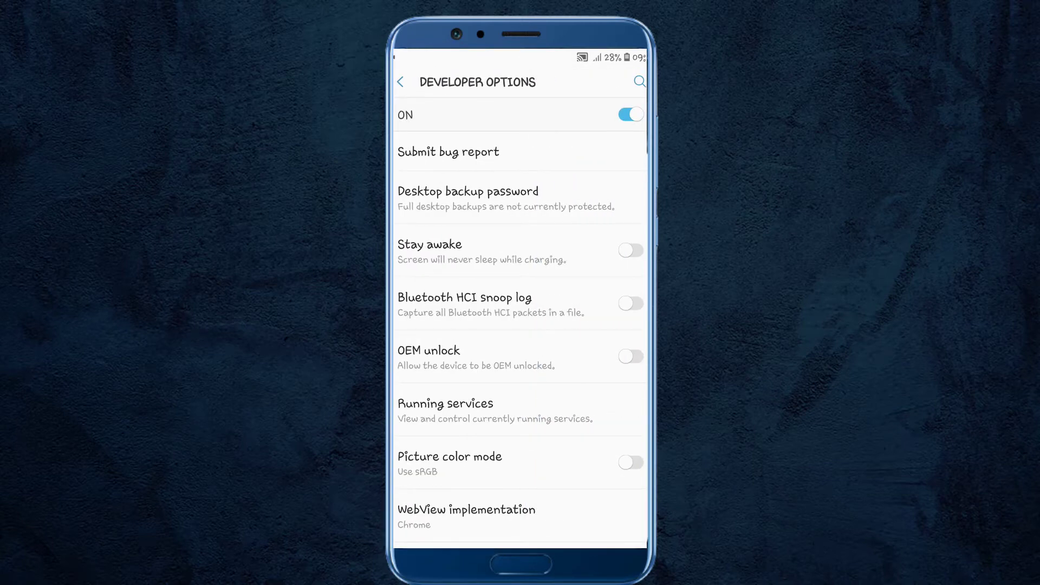
pyautogui.scroll(-7, 520, 325)
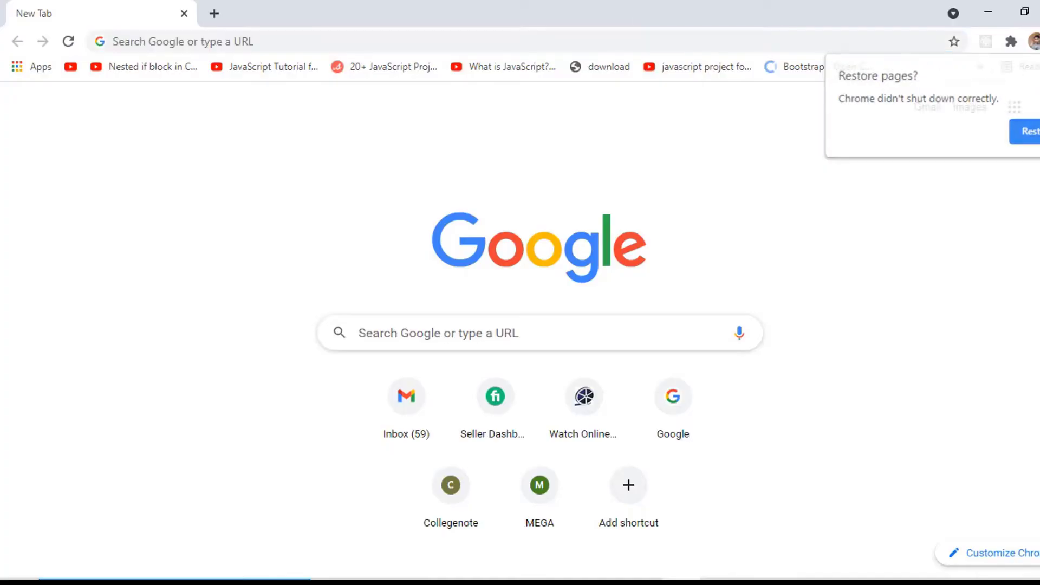
# Search Google in Chrome for 'download scrcpy in pc'.
pyautogui.click(679, 42)
pyautogui.write('download scrcpy in pc')
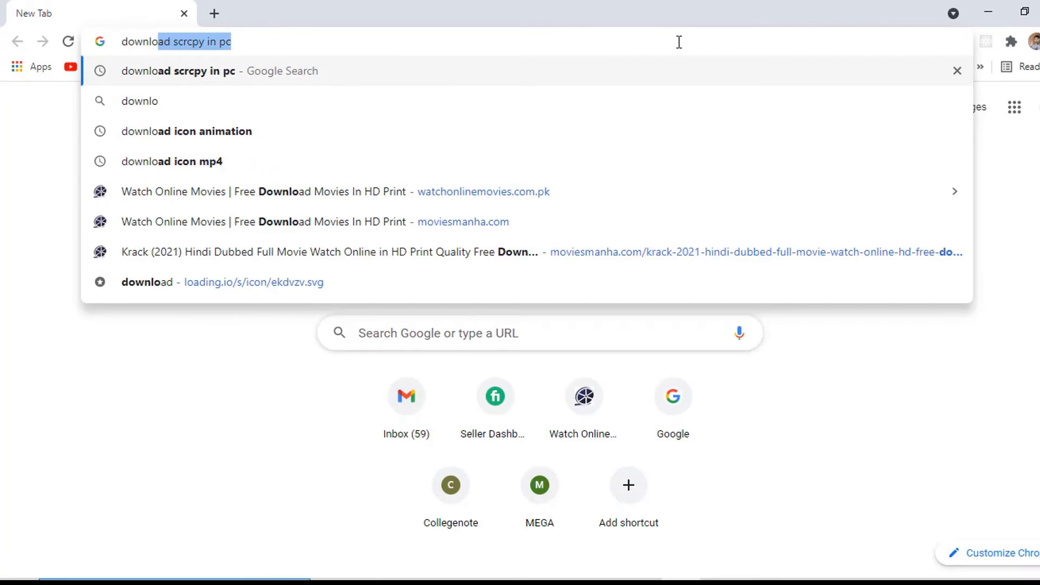
pyautogui.press('Return')
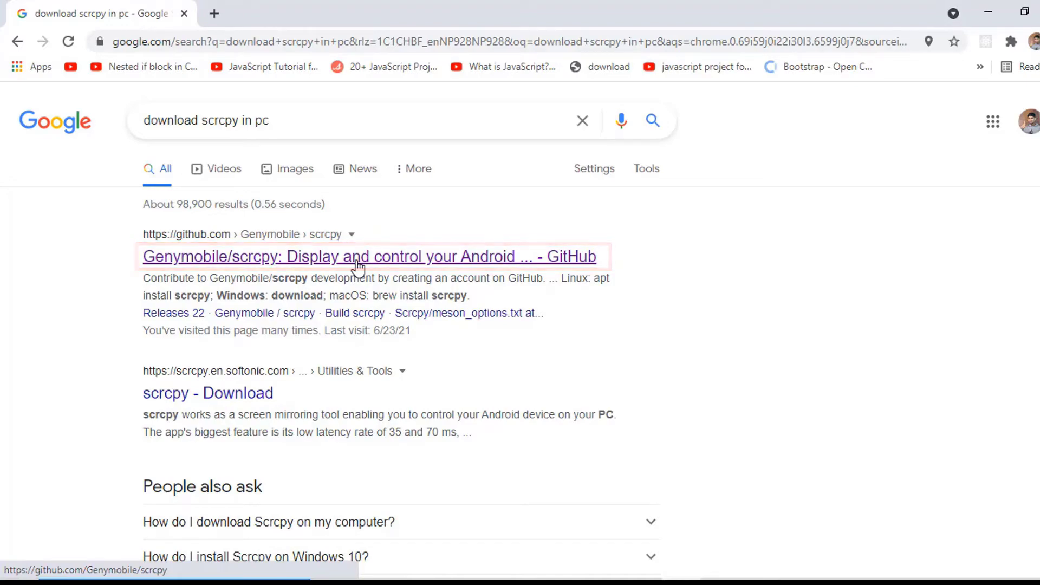
# Open the Genymobile/scrcpy GitHub result and download scrcpy-win64-v1.18.zip from the README's Windows section.
pyautogui.click(357, 265)
pyautogui.scroll(-15, 354, 267)
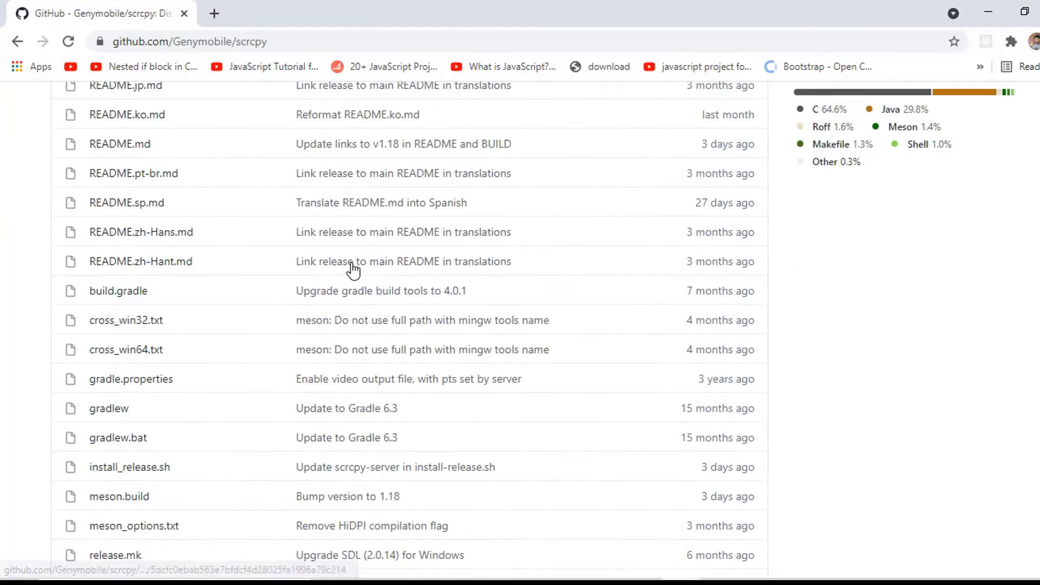
pyautogui.scroll(-10, 350, 266)
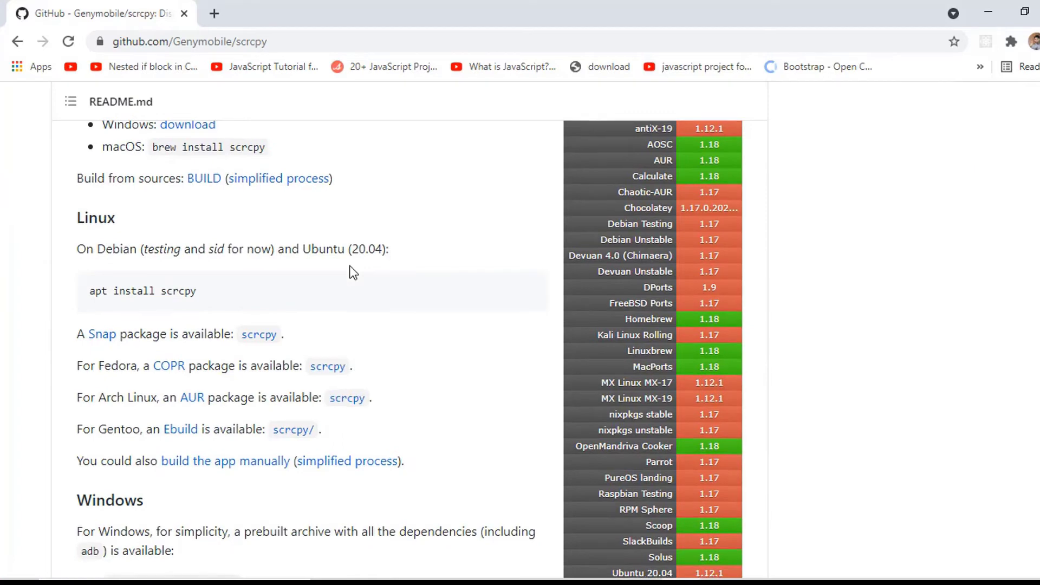
pyautogui.scroll(-2, 350, 266)
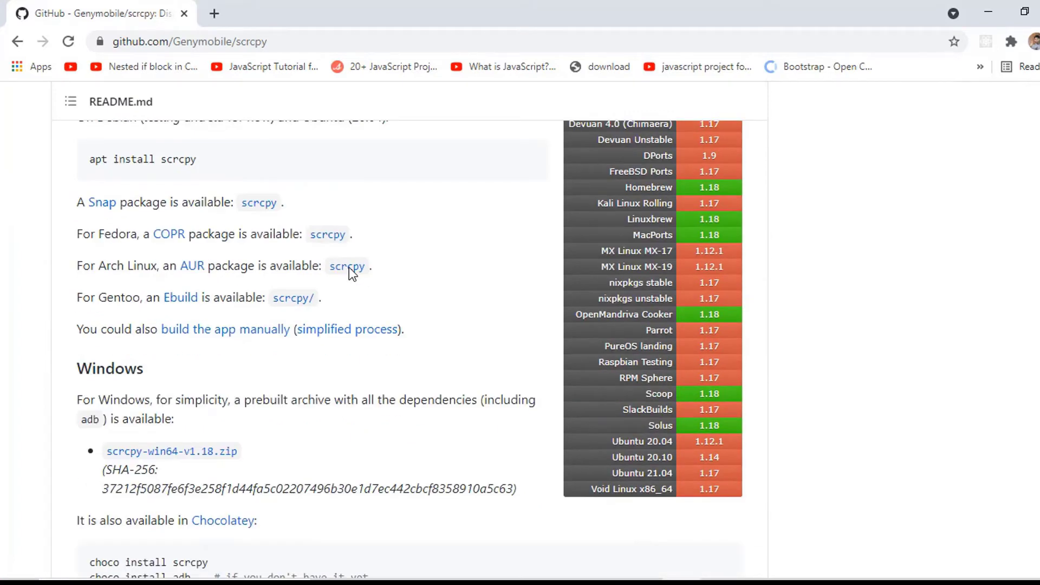
pyautogui.scroll(-15, 298, 333)
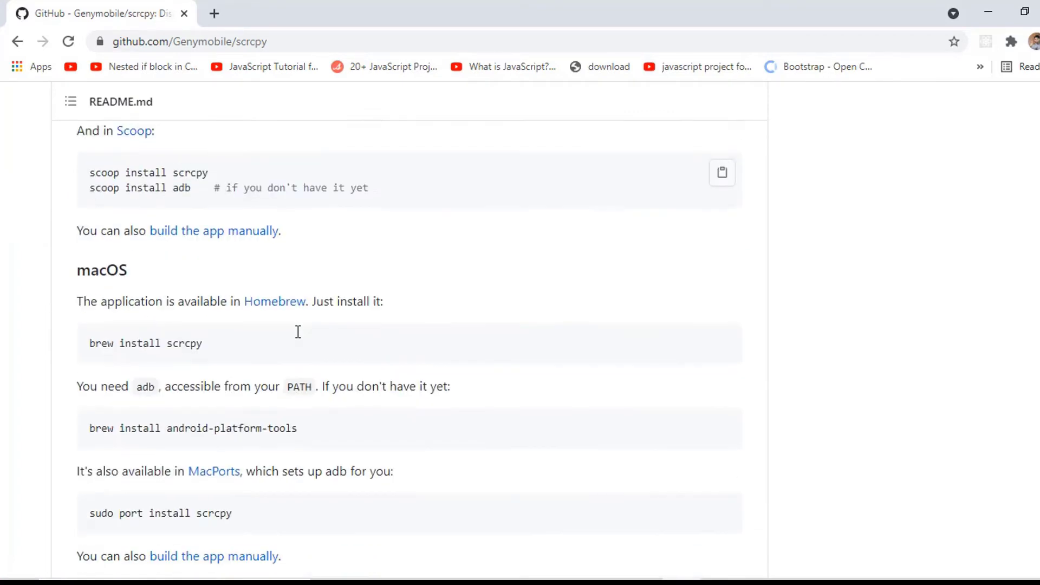
pyautogui.scroll(15, 298, 332)
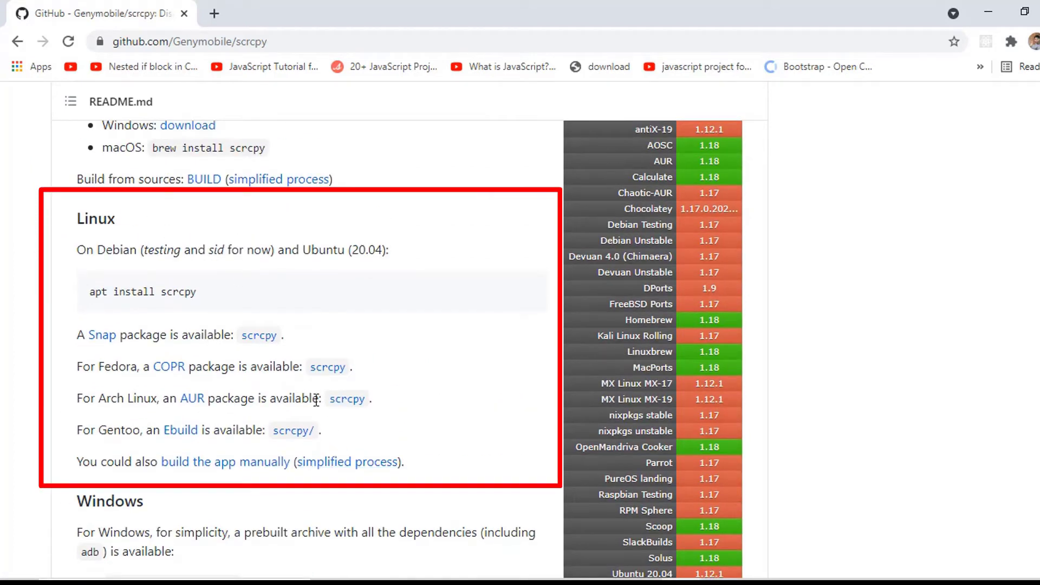
pyautogui.scroll(-5, 221, 367)
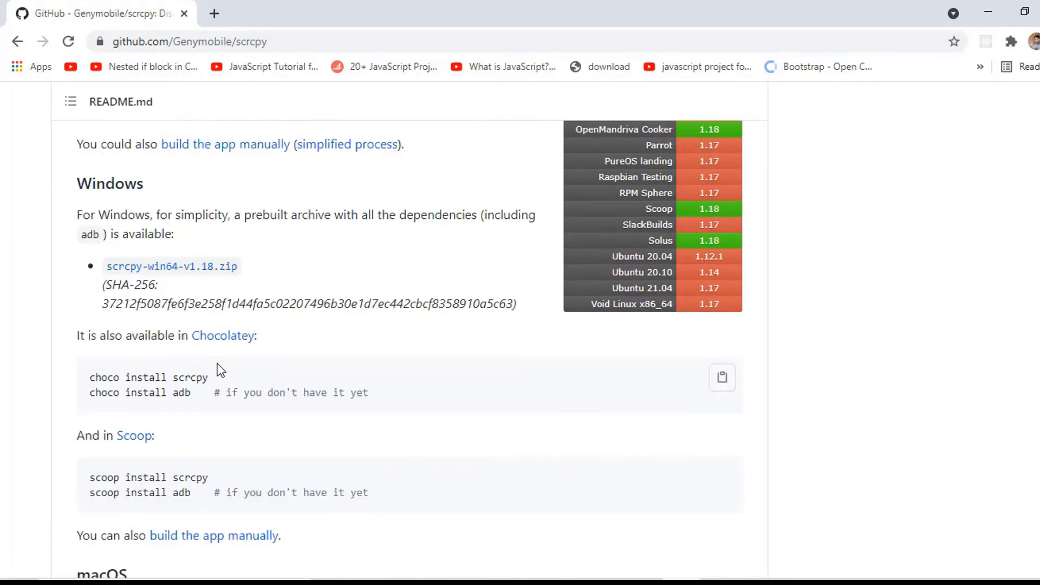
pyautogui.click(196, 271)
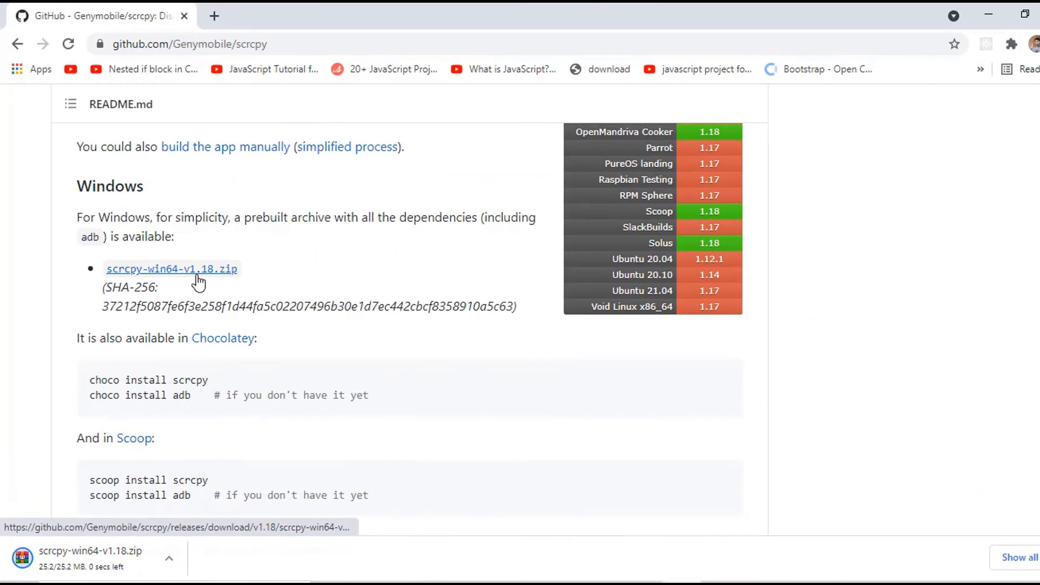
# Extract the downloaded scrcpy zip into the Downloads folder.
pyautogui.hotkey('ctrl', 'j')
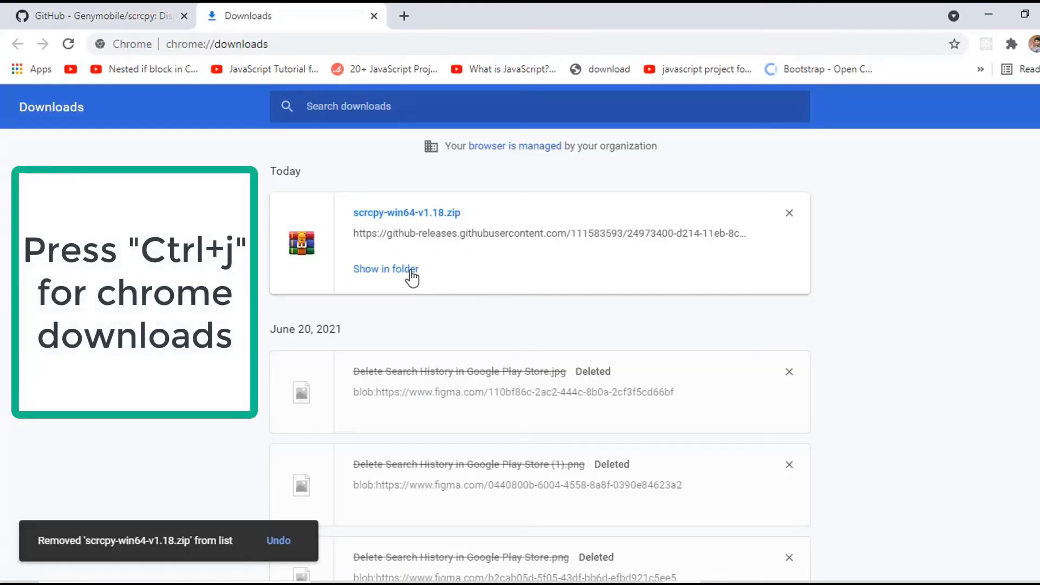
pyautogui.click(410, 271)
pyautogui.rightClick(323, 179)
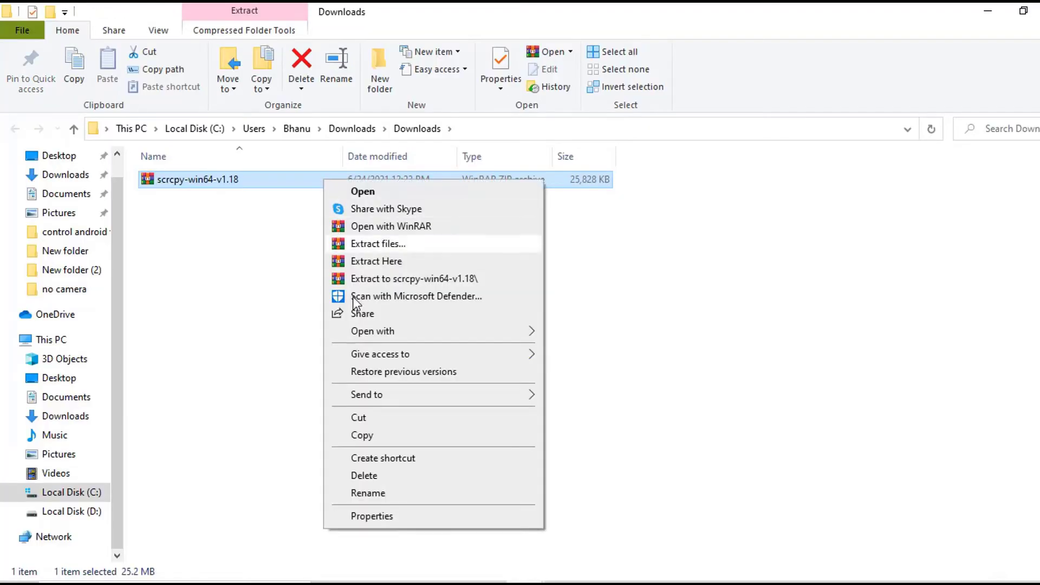
pyautogui.click(395, 260)
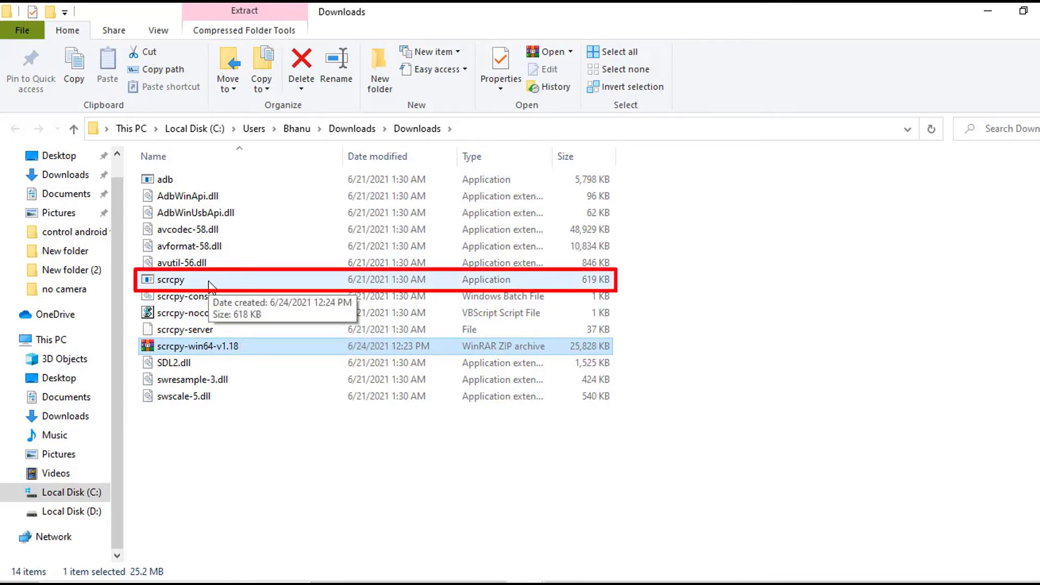
# Create a desktop shortcut to the extracted scrcpy application.
pyautogui.click(209, 286)
pyautogui.rightClick(209, 285)
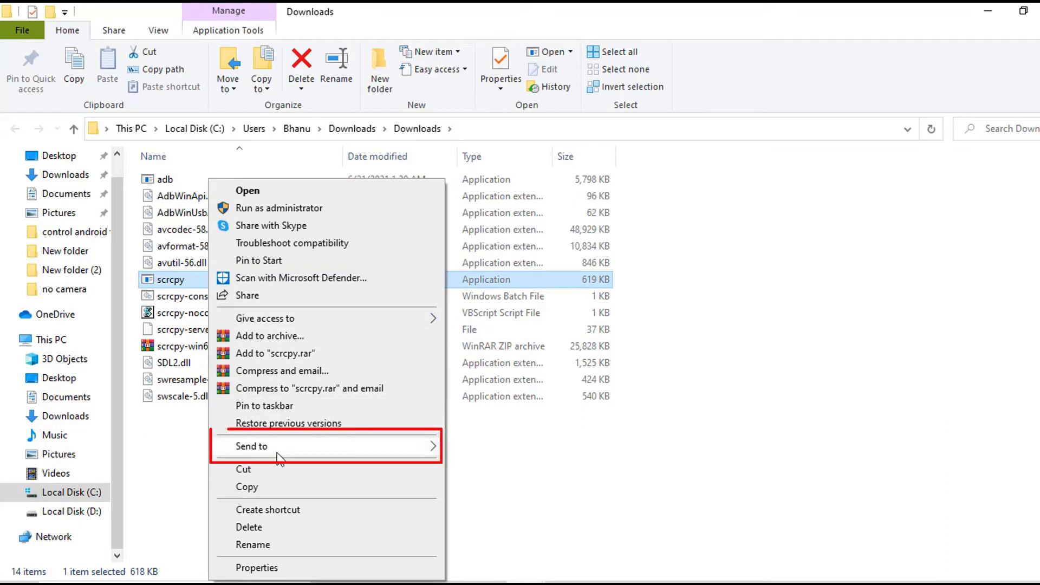
pyautogui.moveTo(286, 452)
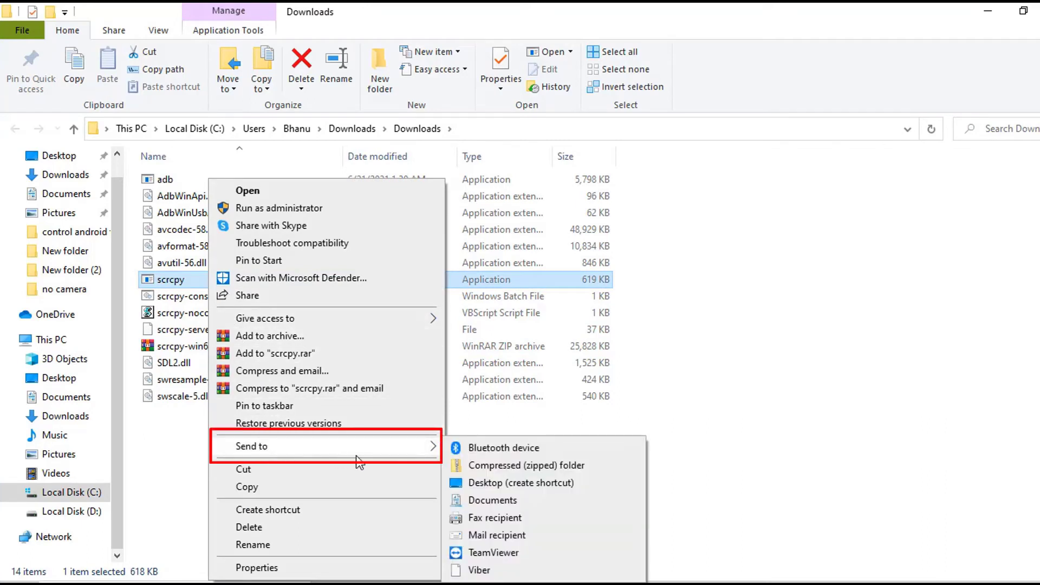
pyautogui.click(532, 483)
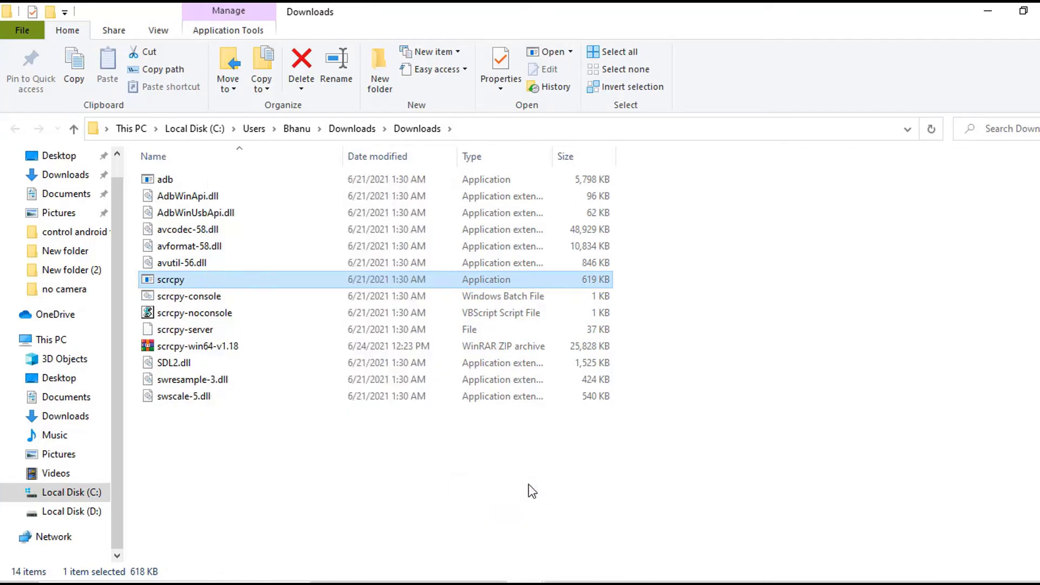
# Minimize File Explorer and bring up the scrcpy - Shortcut icon's context menu.
pyautogui.click(988, 10)
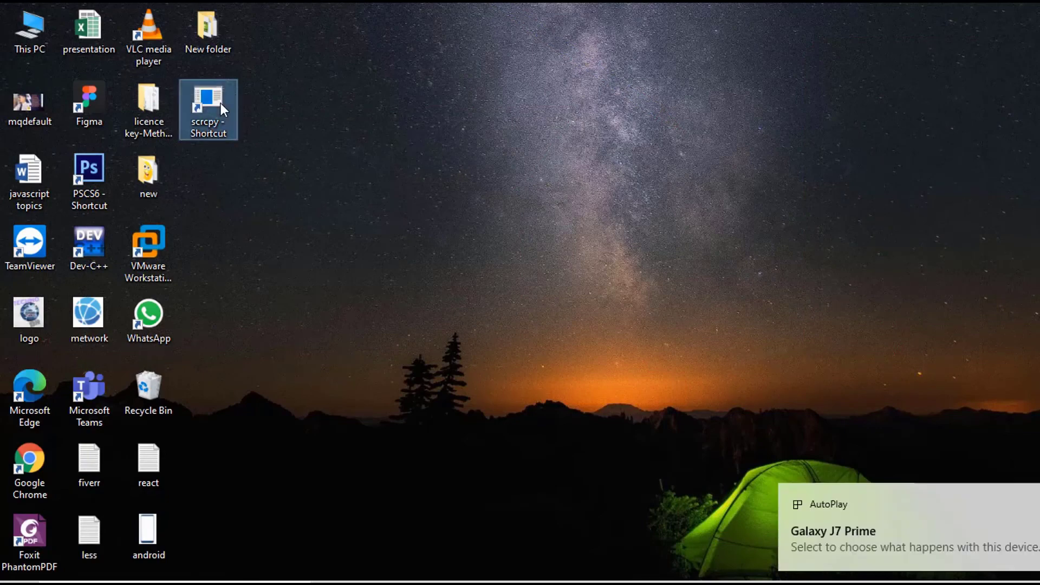
pyautogui.rightClick(221, 104)
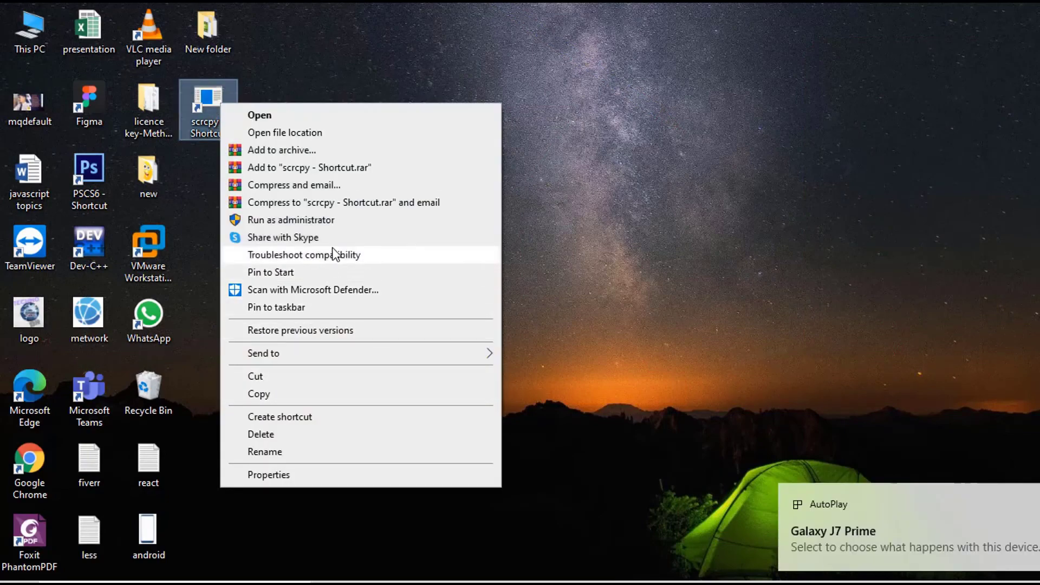
# Run the scrcpy shortcut as administrator to mirror the phone screen.
pyautogui.click(336, 222)
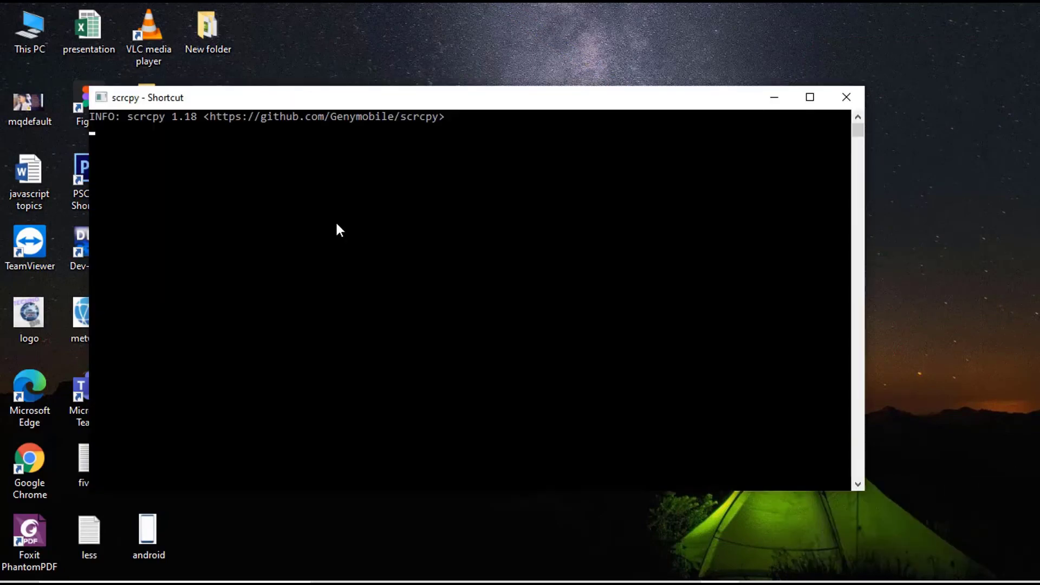